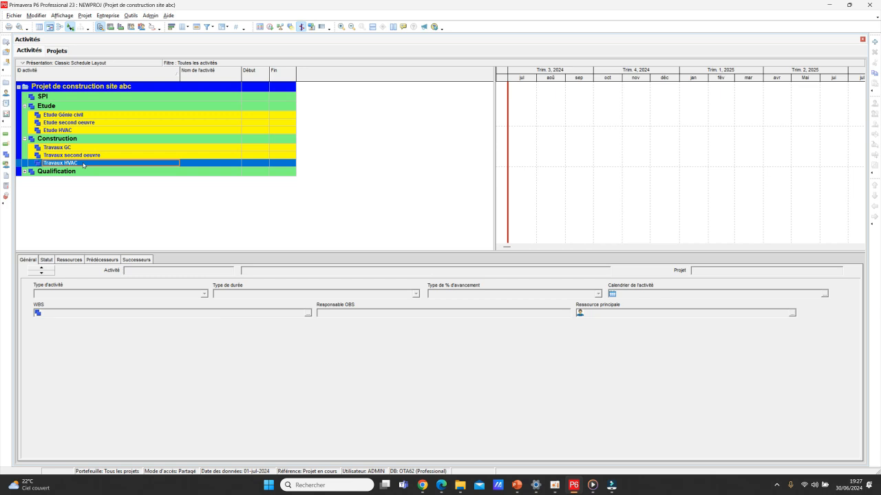
- Add a new activity named "Pose CTA" under the Travaux HVAC WBS element
key(Insert)
click(220, 170)
text(Po)
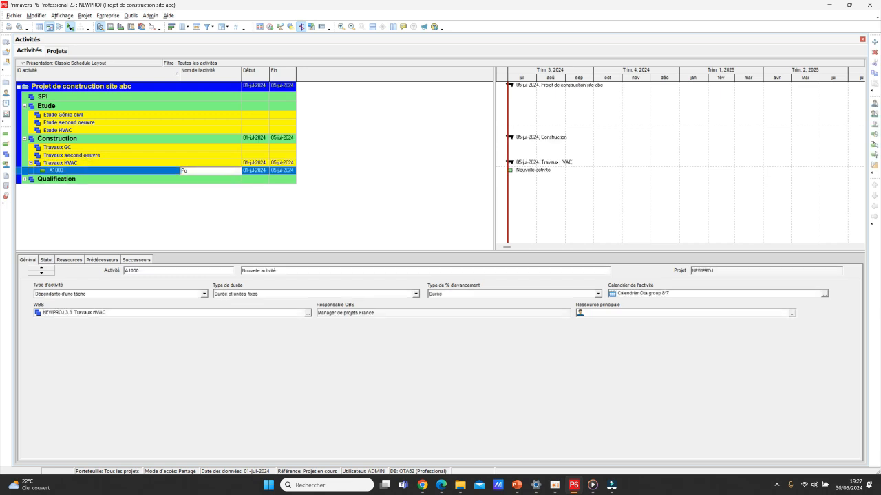
text(se CTA)
key(Return)
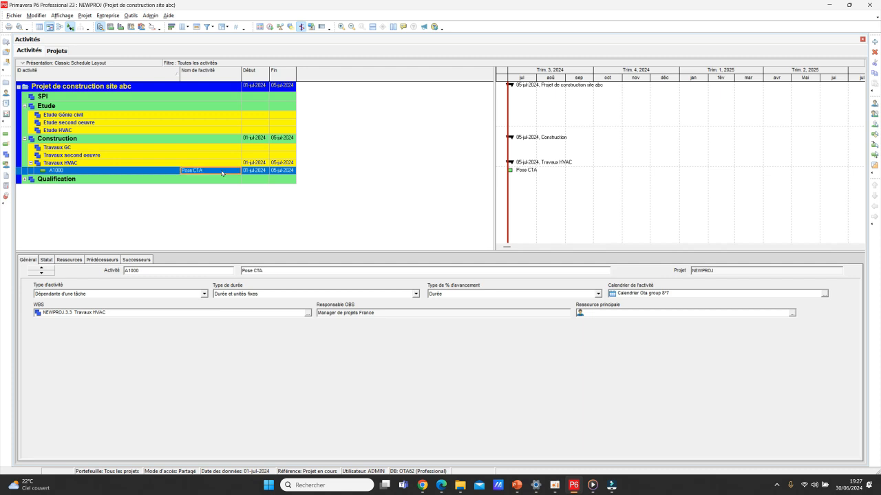
- Add a second activity named "Pose des armoires electriques" under Travaux HVAC
key(Insert)
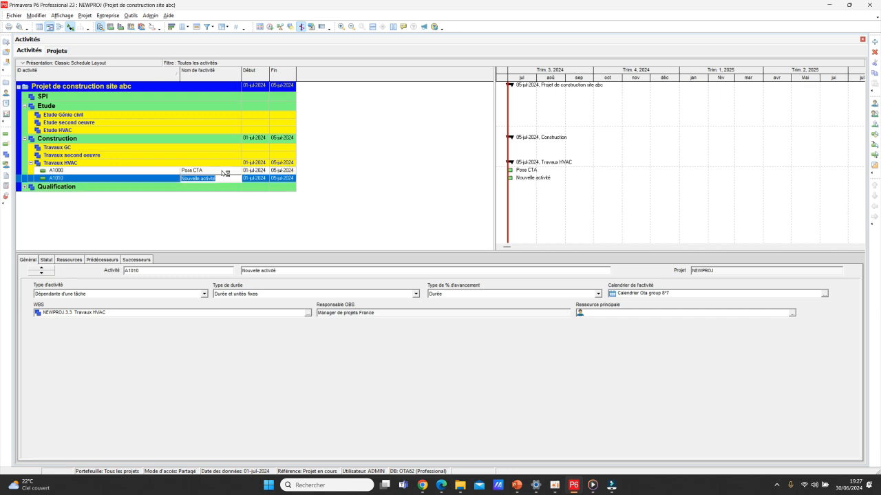
text(pOSE)
key(BackSpace)
key(BackSpace)
key(BackSpace)
key(BackSpace)
text(Pose des aimoires electriques)
key(Return)
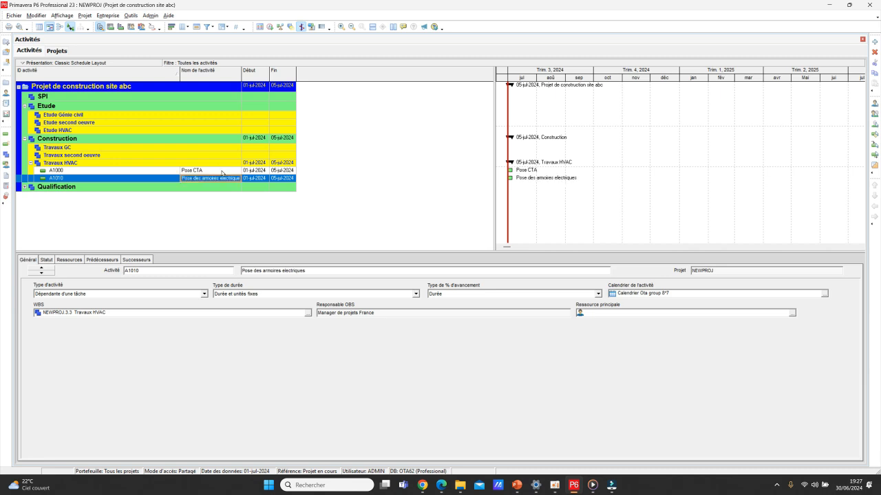
- Add two more activities under Travaux HVAC, named "Raccordement des CTA" and "Démarrage des CTA"
key(Insert)
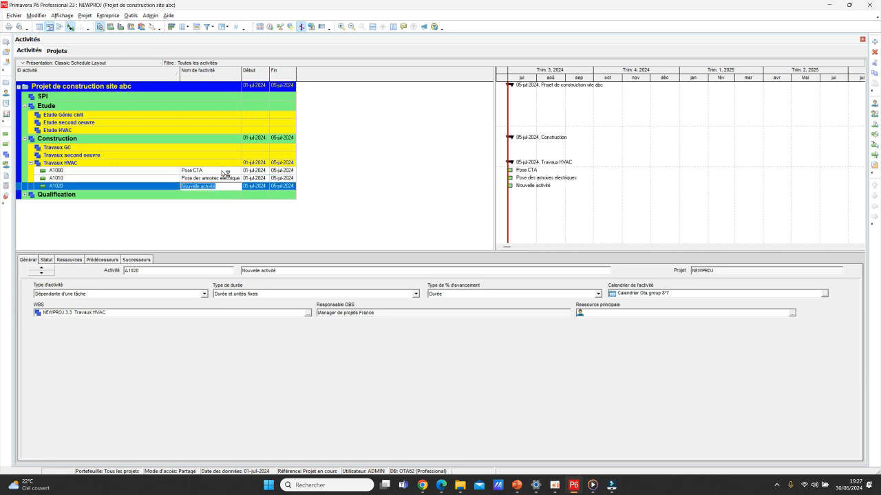
text(Raccordement des CTA)
key(Return)
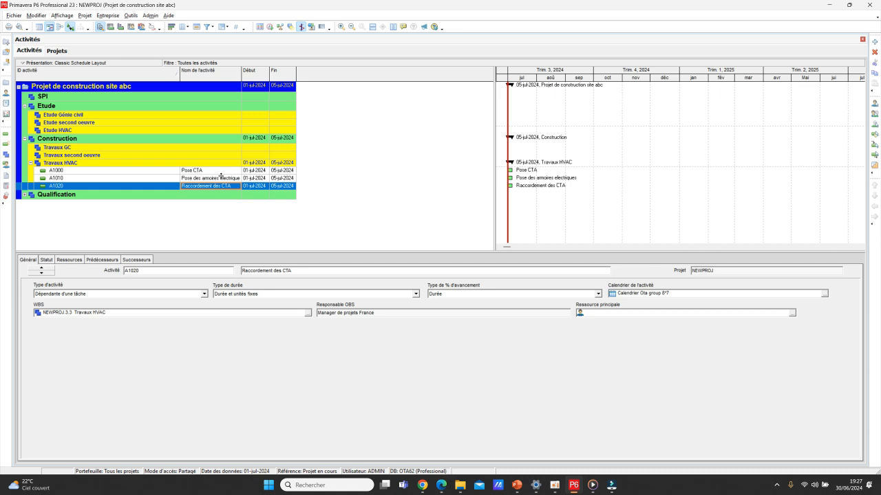
key(Insert)
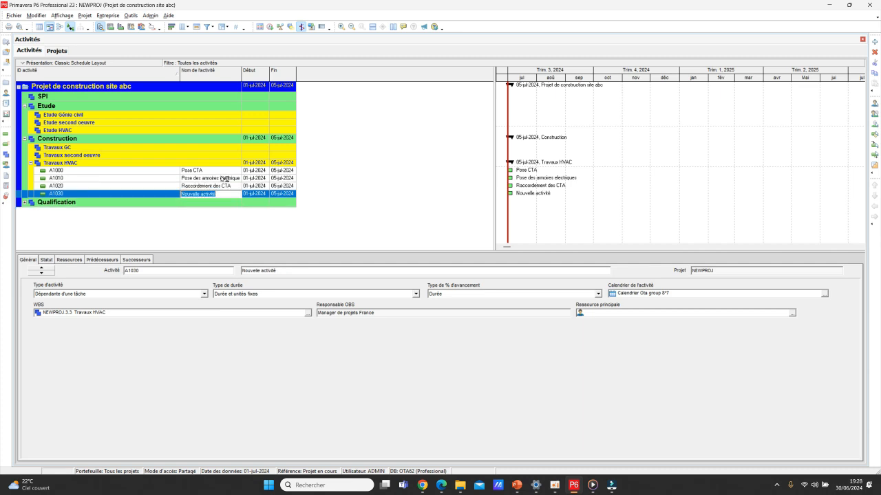
text(Démarrage des CTA)
key(Return)
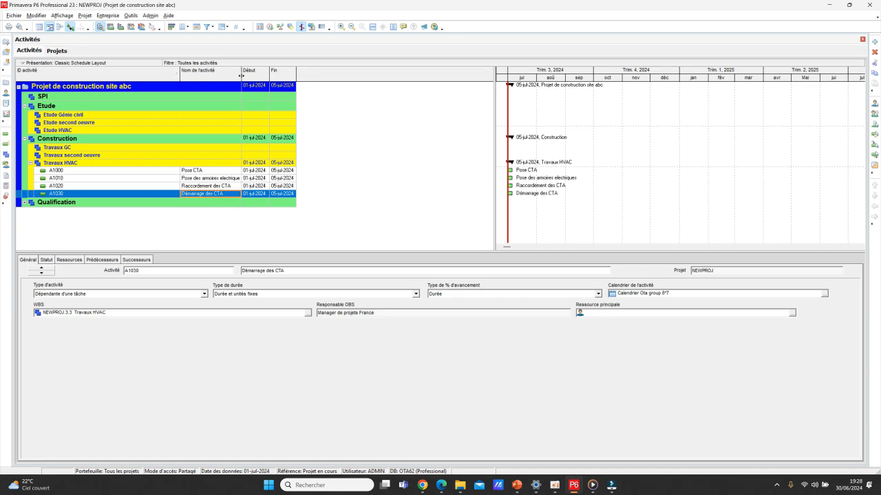
- Widen the activity name column and display the Durée initiale column between Nom de l'activité and Début
drag(240, 74, 263, 74)
click(182, 27)
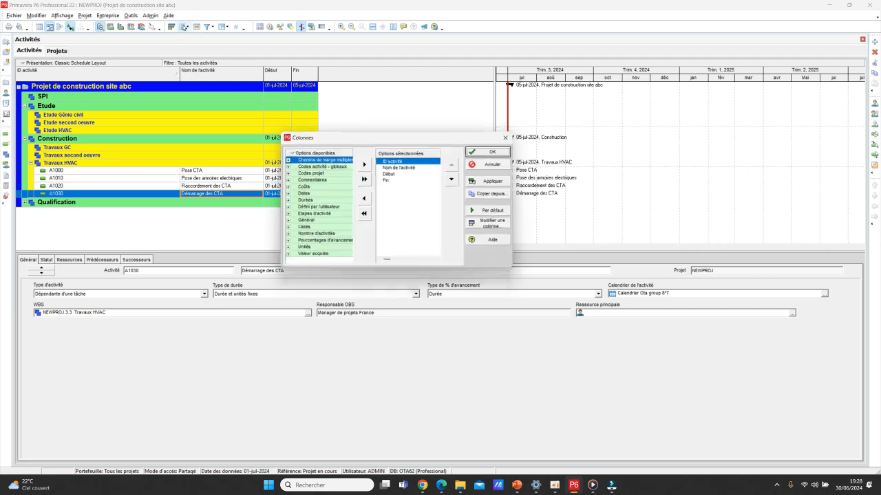
click(287, 201)
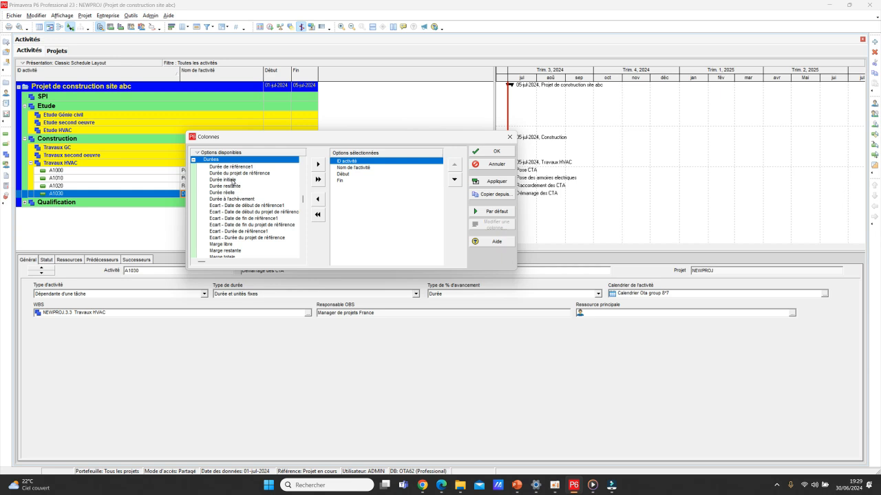
double_click(235, 181)
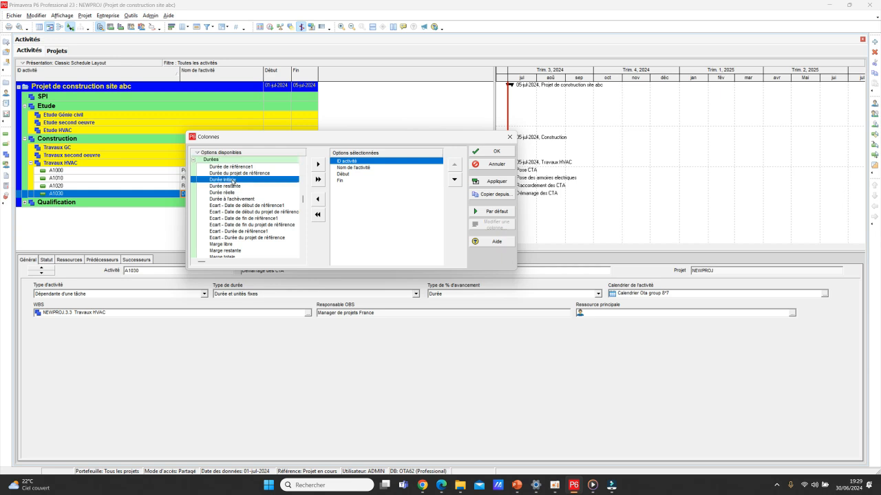
click(455, 181)
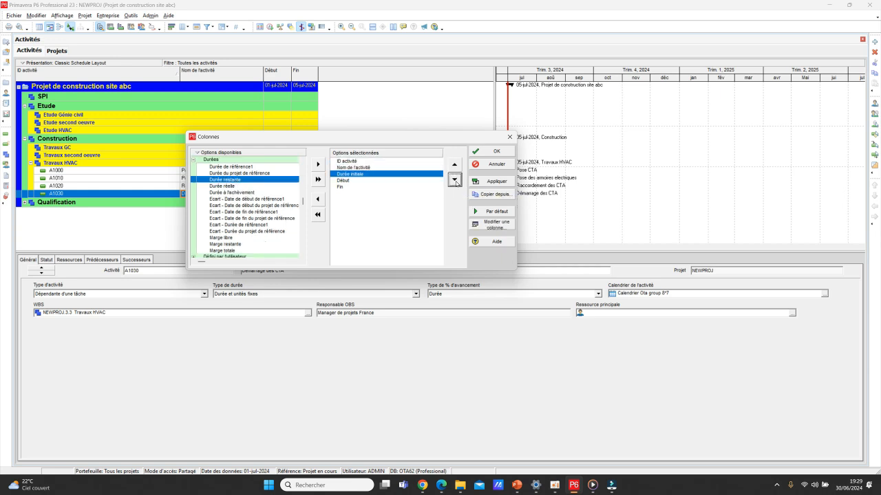
click(497, 152)
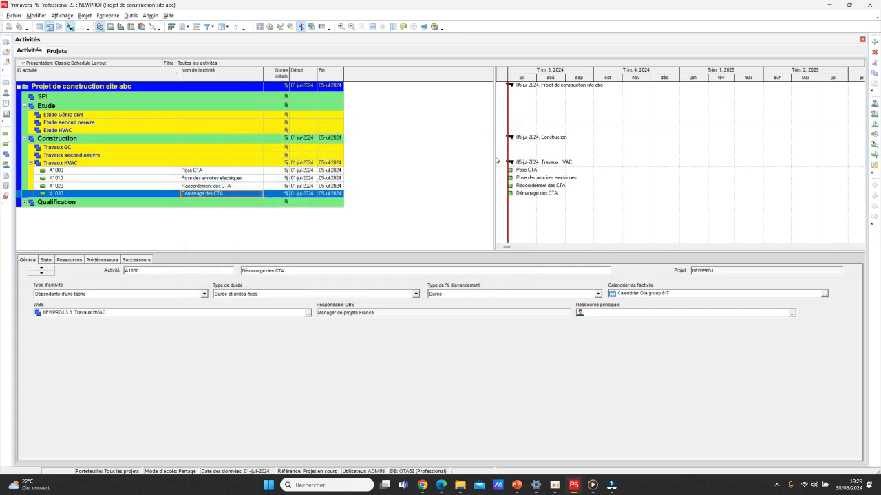
- Select the Pose CTA activity and consult the Les Relations slide in the PowerPoint slideshow before returning to Primavera P6
click(277, 172)
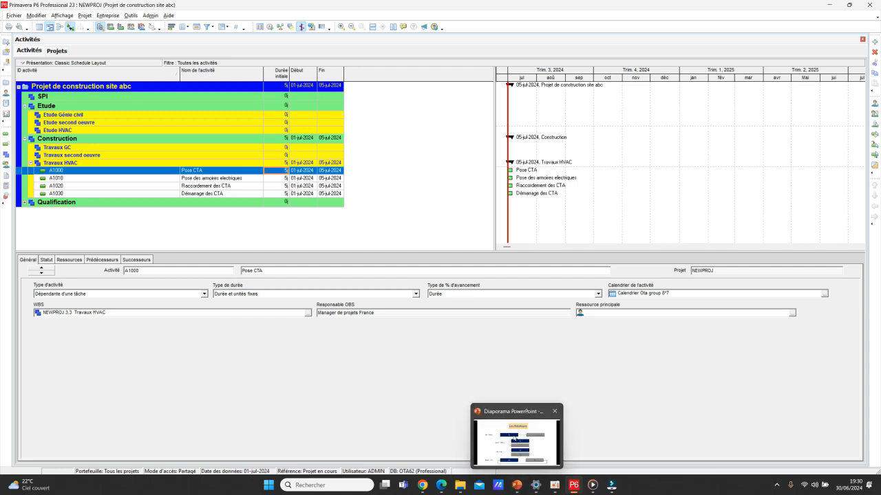
click(517, 484)
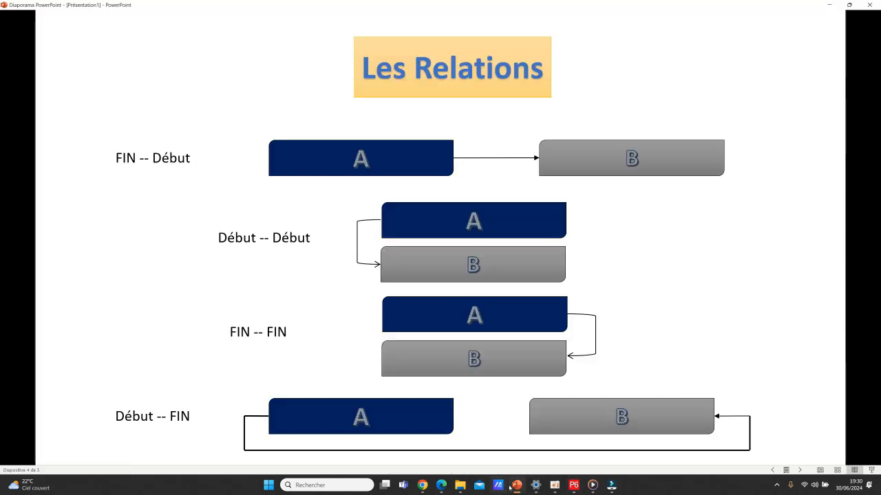
click(516, 485)
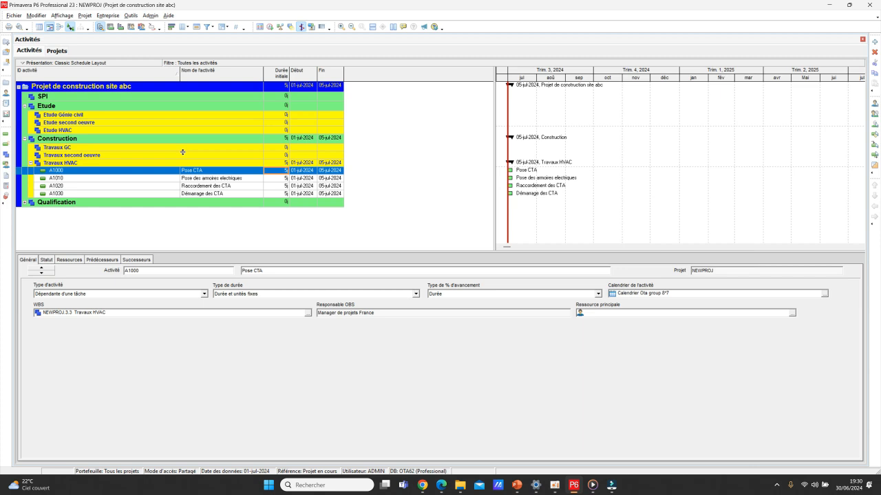
- Link Pose CTA to Pose des armoires electriques and schedule the project using its own data date
ctrl+click(221, 178)
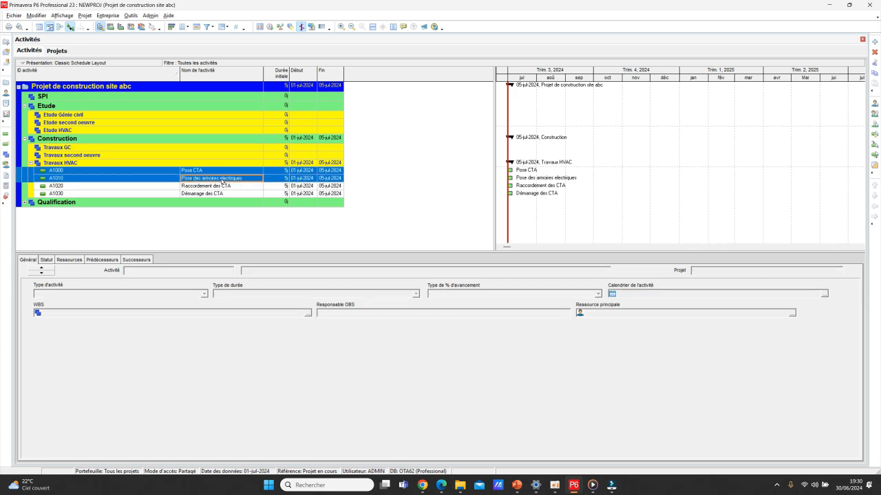
right_click(221, 181)
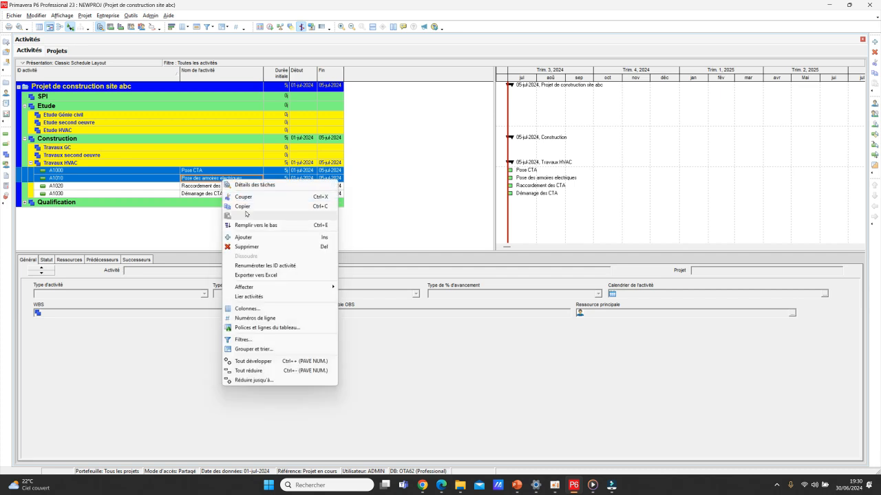
click(257, 296)
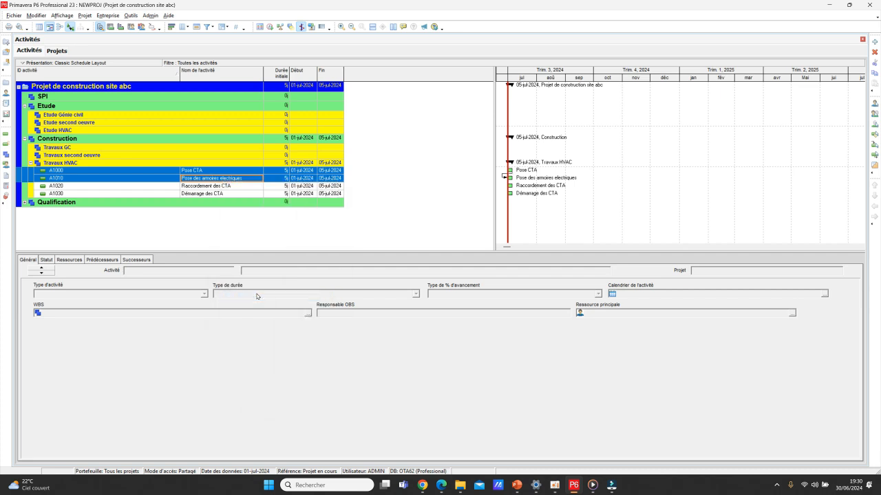
click(270, 28)
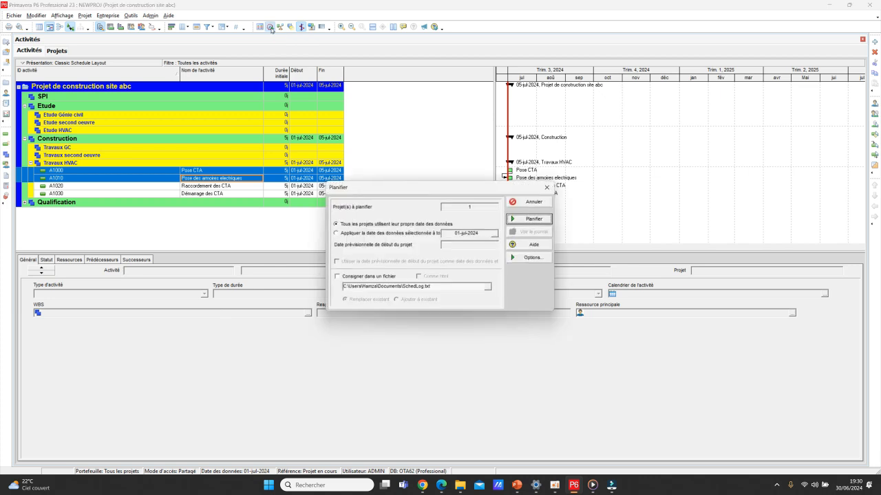
click(525, 219)
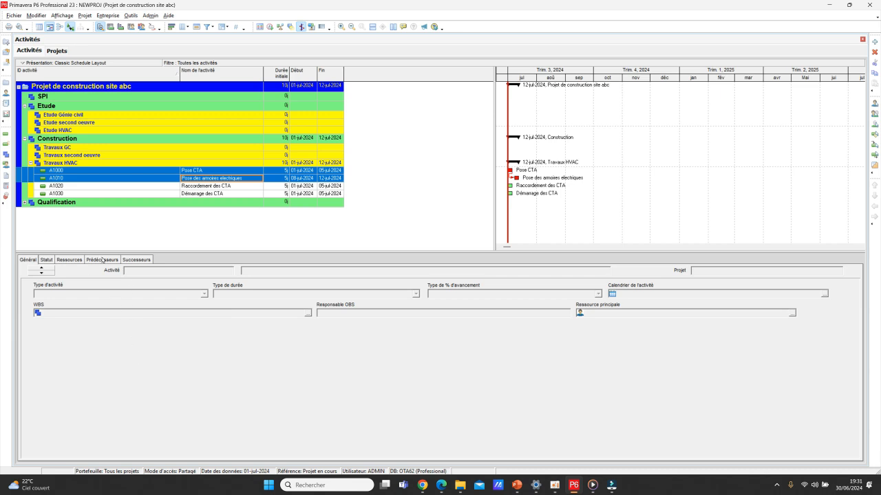
- Add Relations to the displayed activity details and show the relations of Pose des armoires electriques
right_click(160, 260)
click(203, 276)
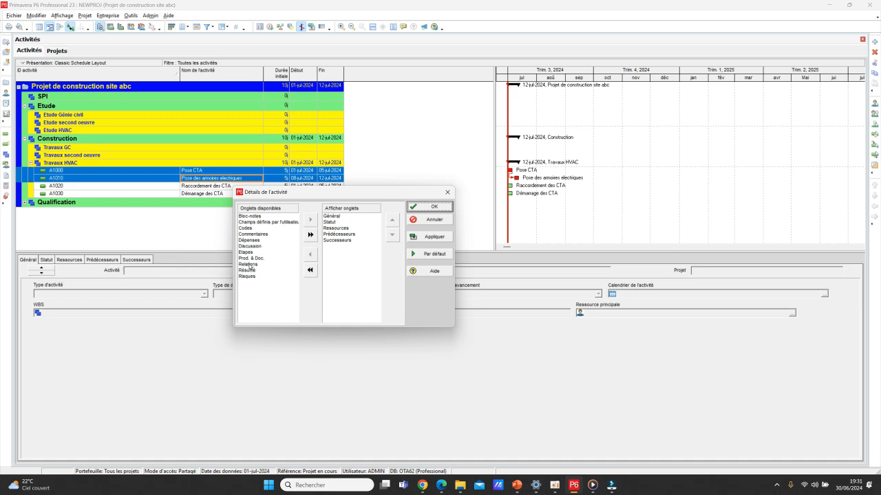
double_click(251, 265)
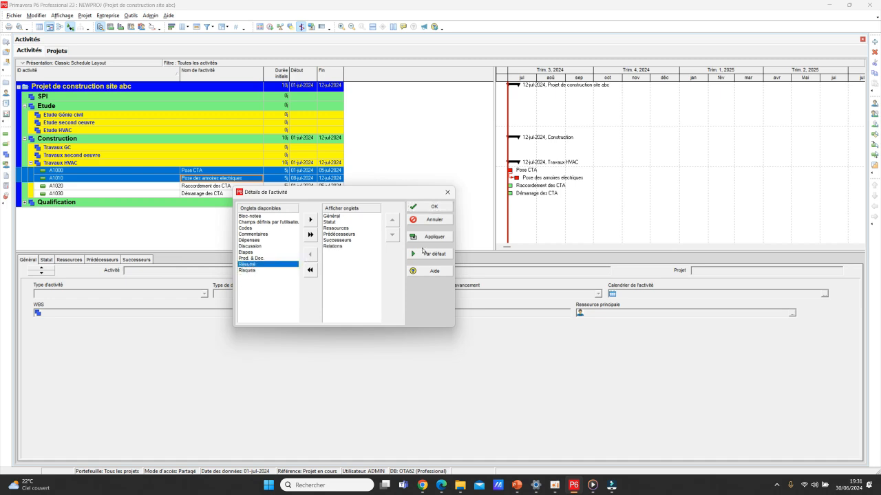
click(427, 208)
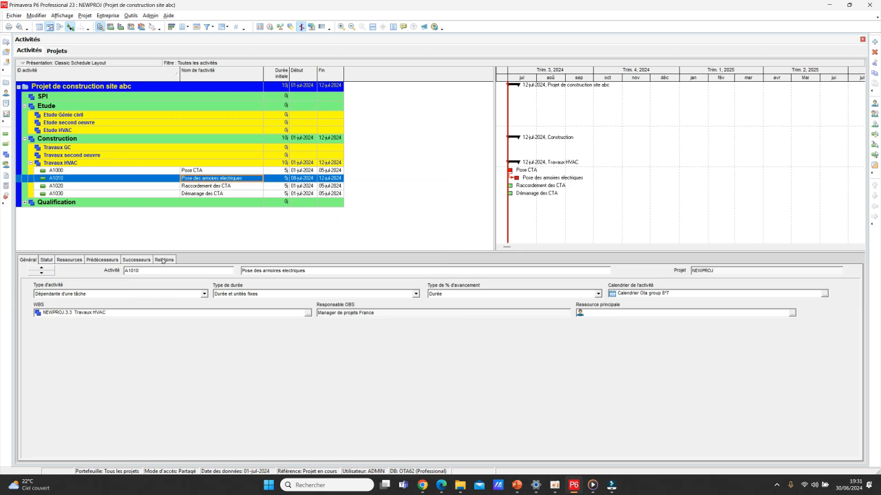
click(163, 260)
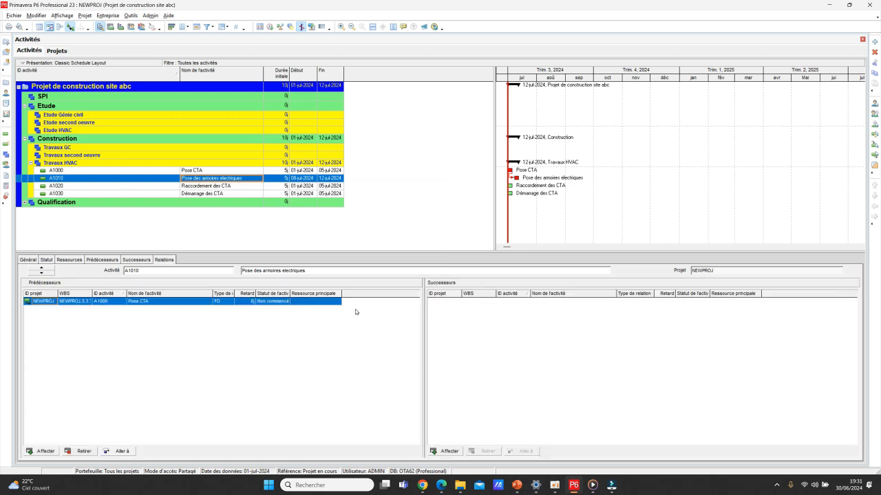
- Assign Pose des armoires electriques as the predecessor of Raccordement des CTA
click(203, 186)
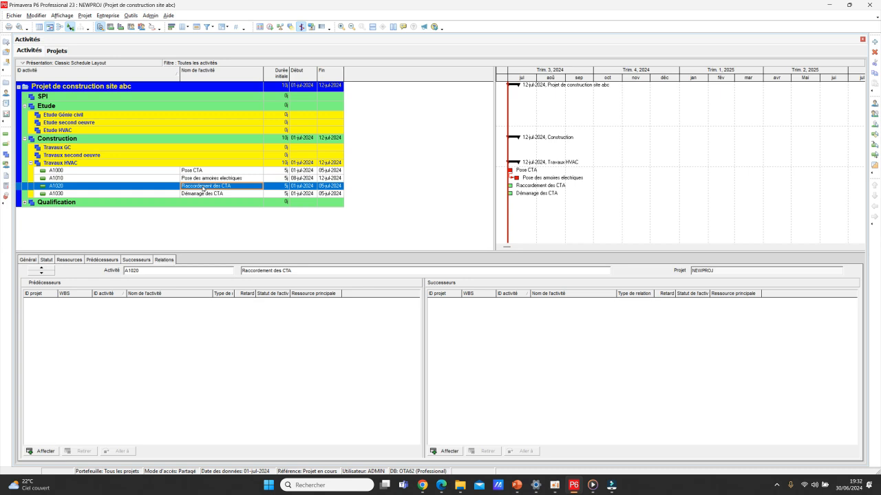
click(46, 452)
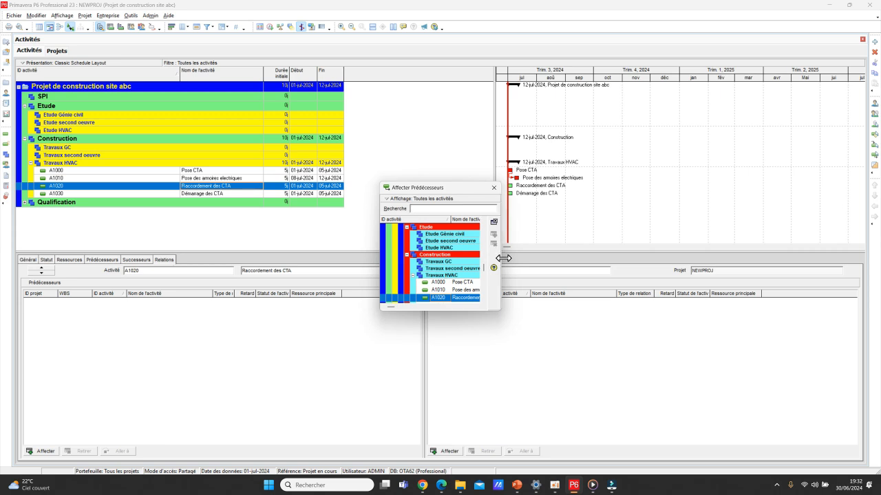
drag(500, 267, 644, 267)
drag(535, 311, 535, 331)
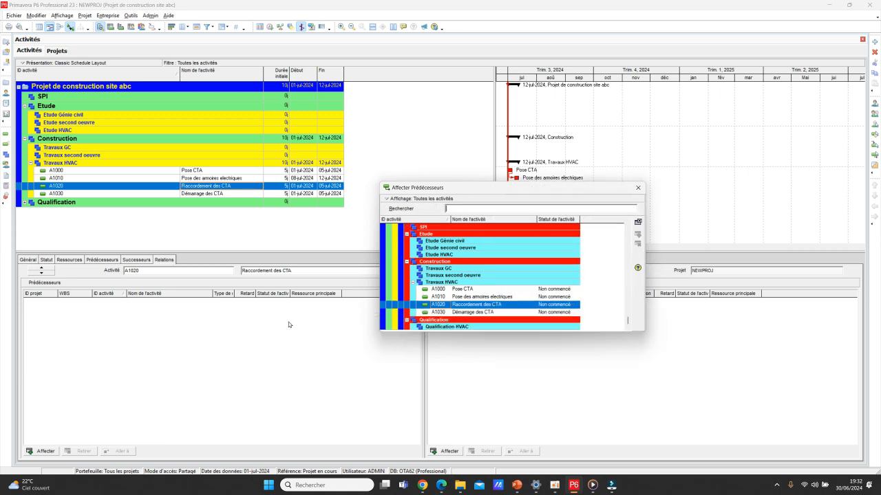
double_click(478, 298)
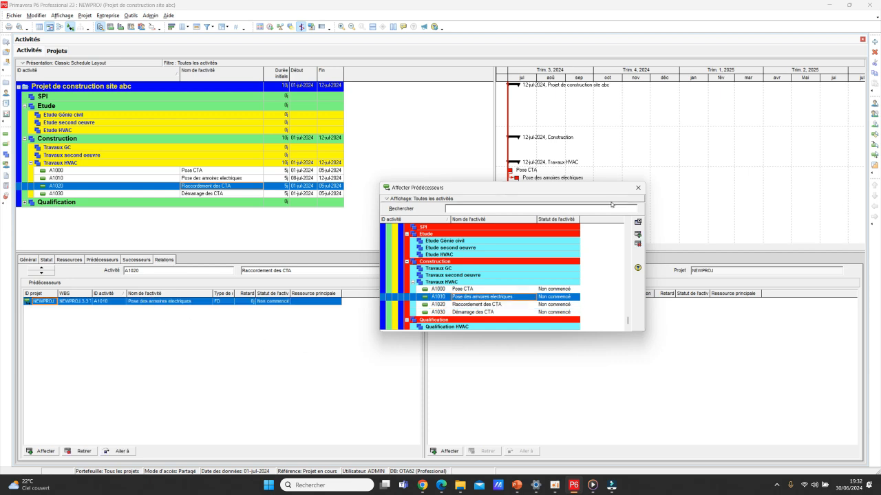
click(638, 188)
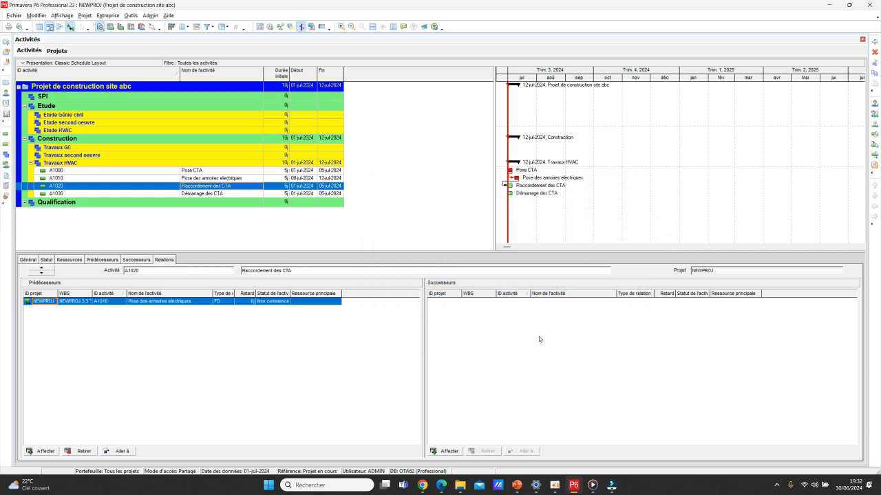
- Assign Démarrage des CTA as the successor of Raccordement des CTA
click(490, 314)
click(447, 451)
drag(502, 274, 624, 275)
click(513, 307)
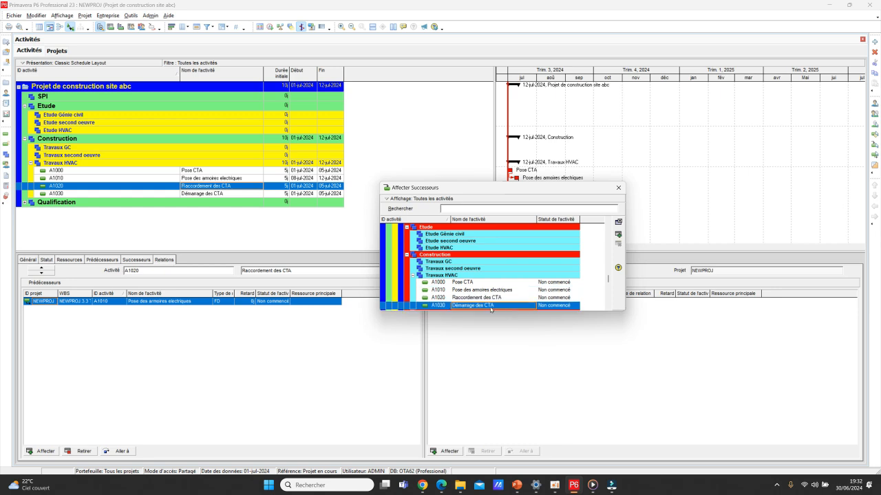
double_click(491, 306)
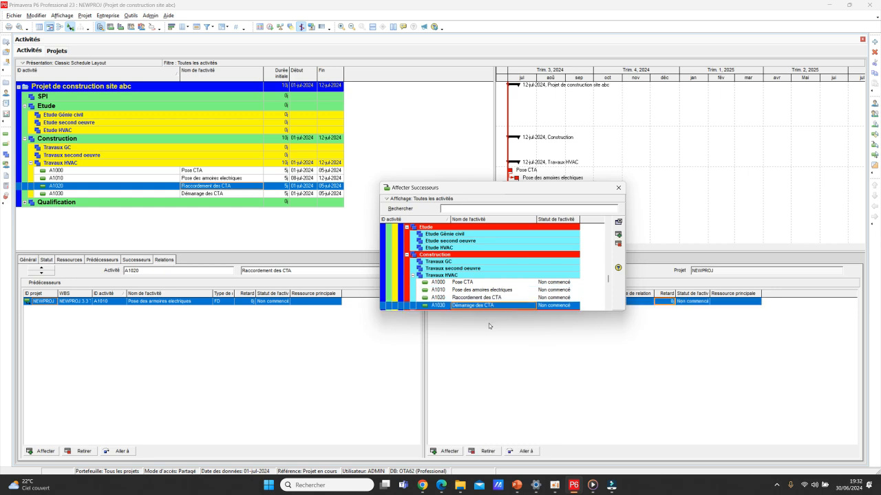
click(618, 188)
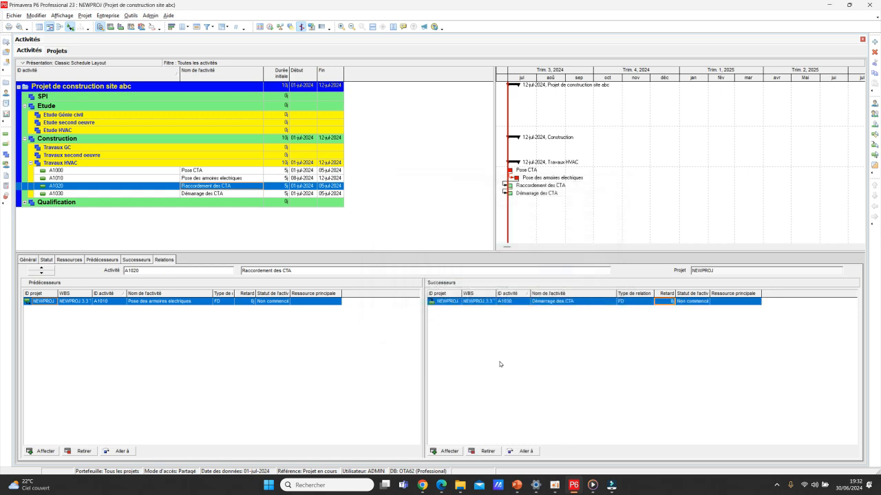
- Remove the predecessor relation from Raccordement des CTA and go to its successor, Démarrage des CTA
click(80, 451)
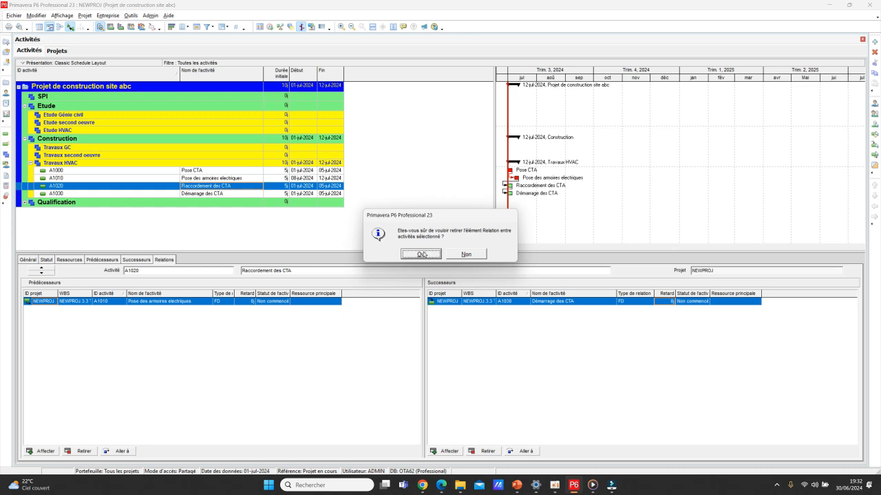
click(421, 254)
click(522, 451)
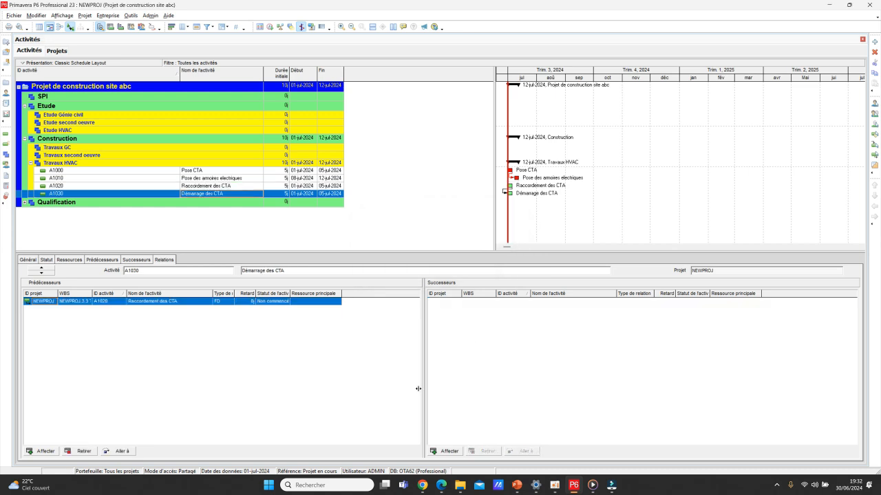
- Remove the predecessor relations from Démarrage des CTA and from Pose des armoires electriques
click(81, 451)
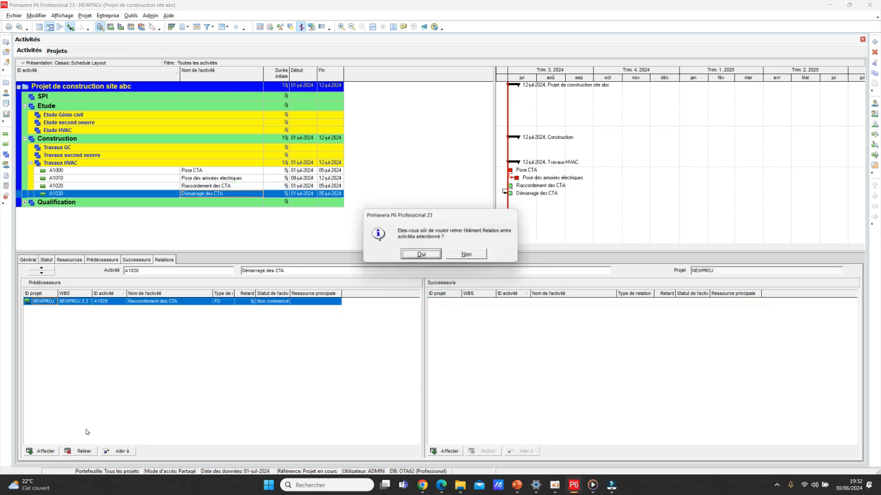
click(418, 254)
click(217, 187)
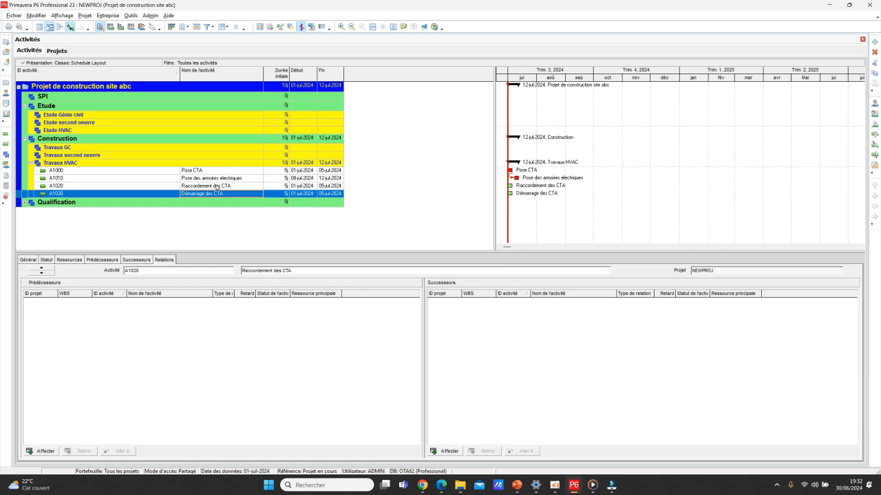
click(220, 177)
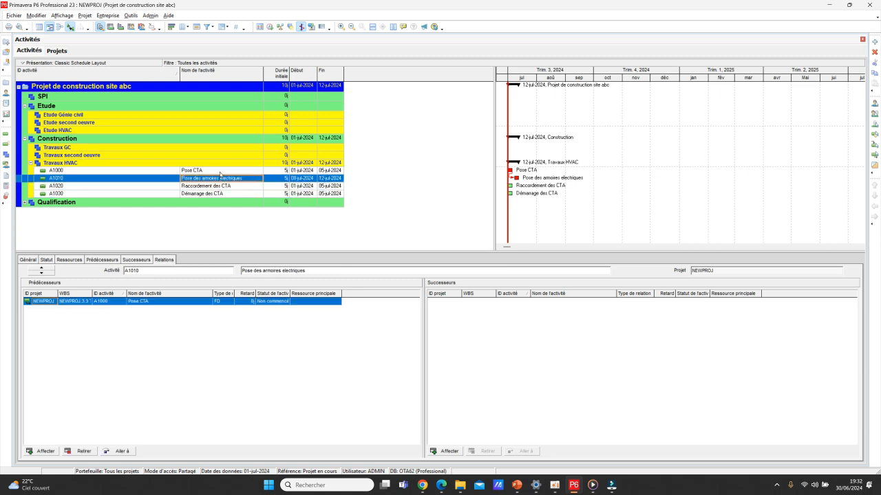
click(81, 451)
click(421, 256)
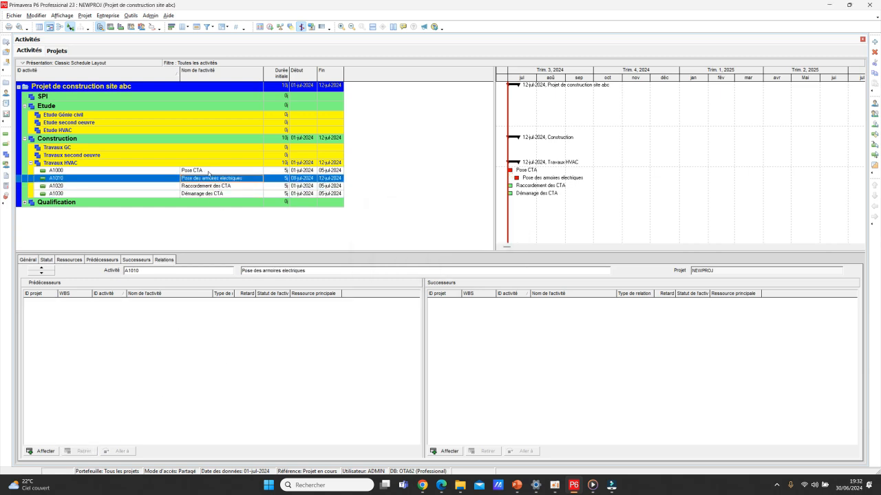
- Link Pose CTA to Pose des armoires electriques, and the latter to Raccordement des CTA, with FD relations in the Gantt chart
click(206, 170)
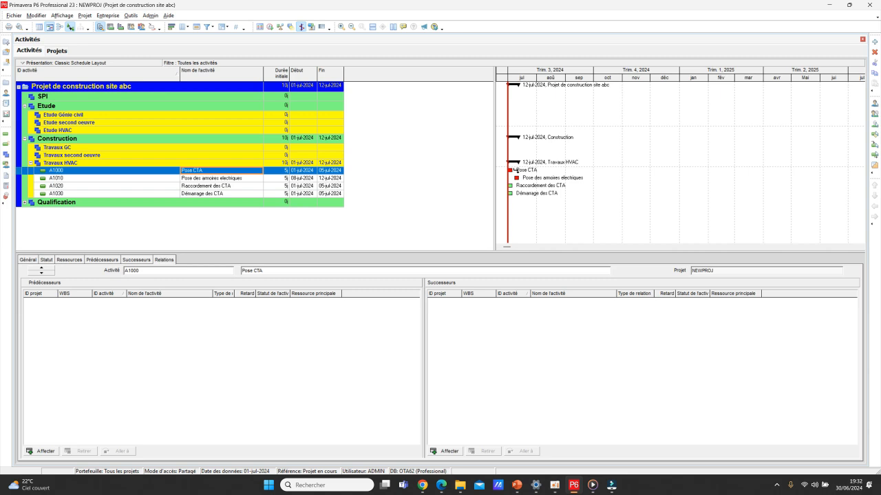
mouse_move(515, 170)
mouse_down()
mouse_move(526, 217)
mouse_move(512, 177)
mouse_move(531, 190)
mouse_move(507, 186)
mouse_move(516, 187)
mouse_up()
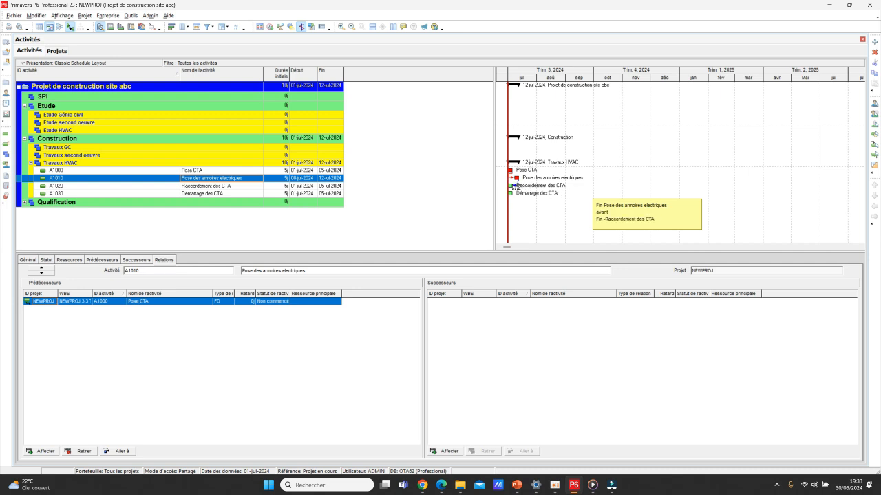
drag(516, 186, 510, 186)
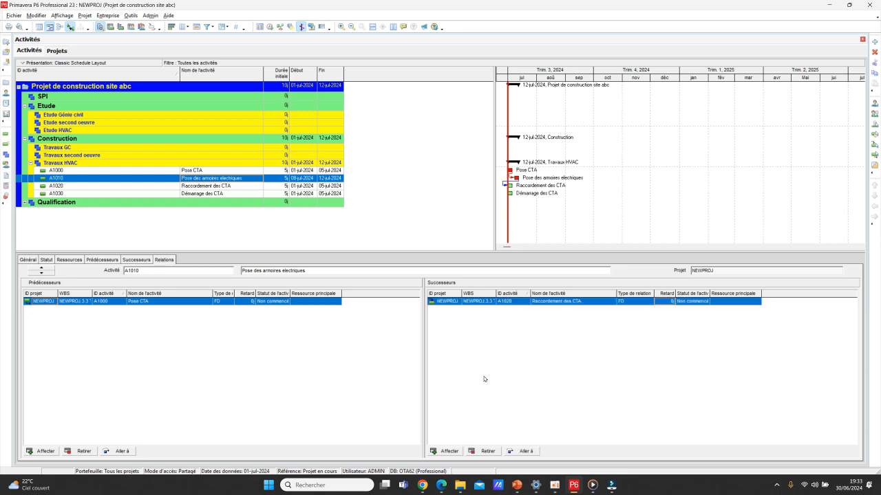
- Replace the successor relation between Pose des armoires electriques and Raccordement des CTA with a DD relation drawn in the Gantt chart
click(490, 452)
click(426, 259)
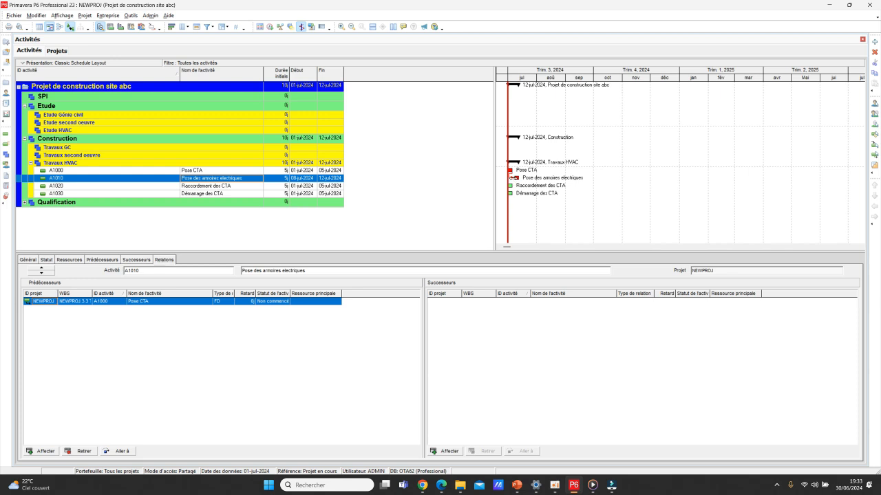
mouse_move(512, 180)
mouse_down()
mouse_move(502, 181)
mouse_move(519, 183)
mouse_move(506, 184)
mouse_up()
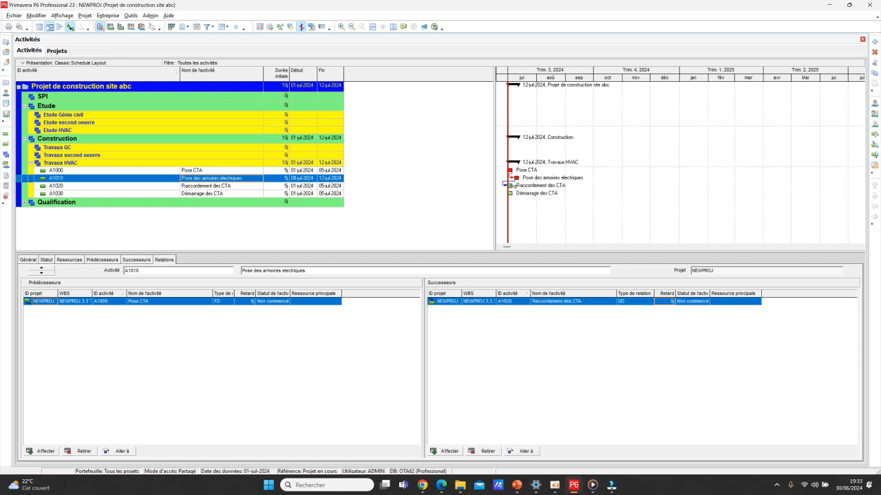
- Link Raccordement des CTA to Démarrage des CTA with an FD relation in the Gantt chart and schedule the project
drag(512, 186, 509, 193)
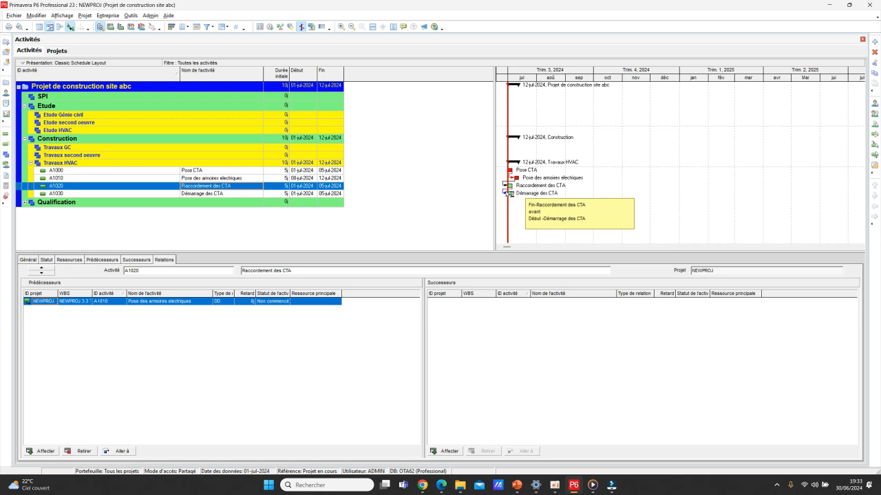
drag(510, 194, 510, 194)
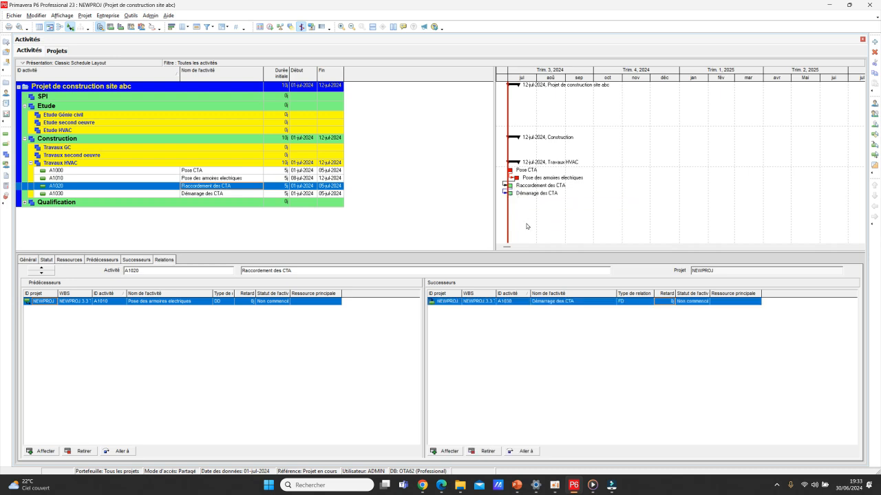
click(270, 27)
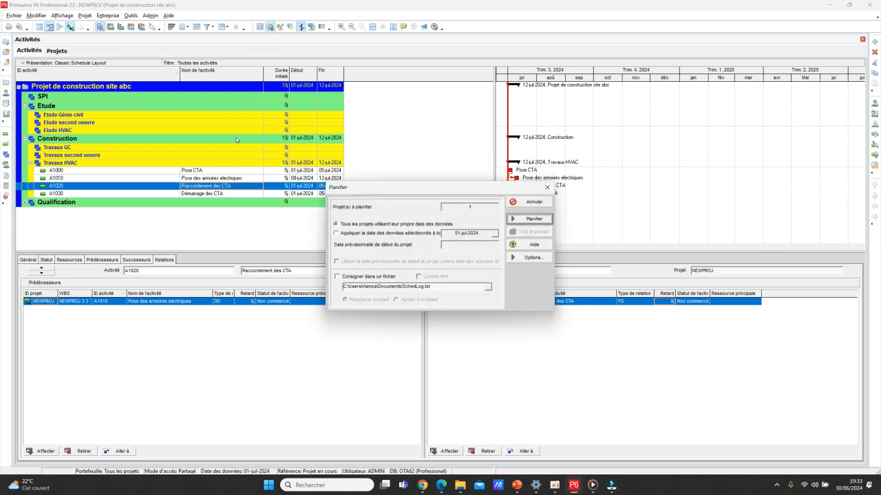
click(535, 220)
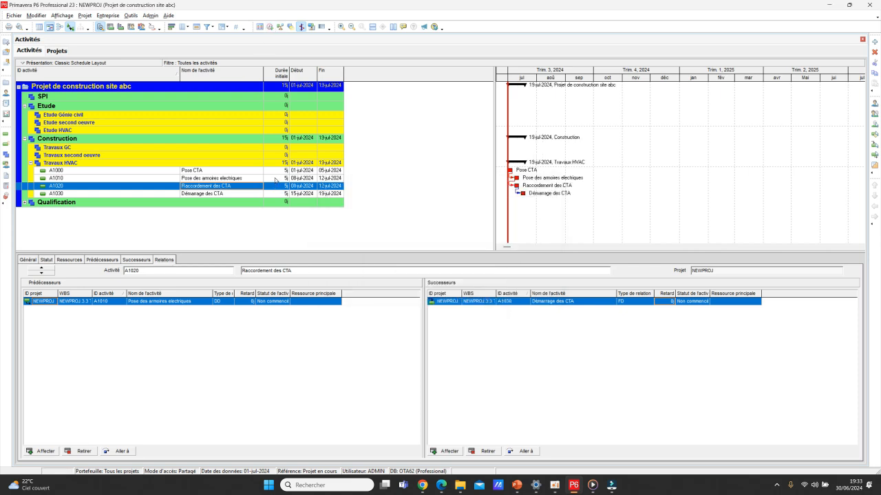
- Set the original duration of Pose CTA to 10 days and of Raccordement des CTA to 20 days
click(274, 170)
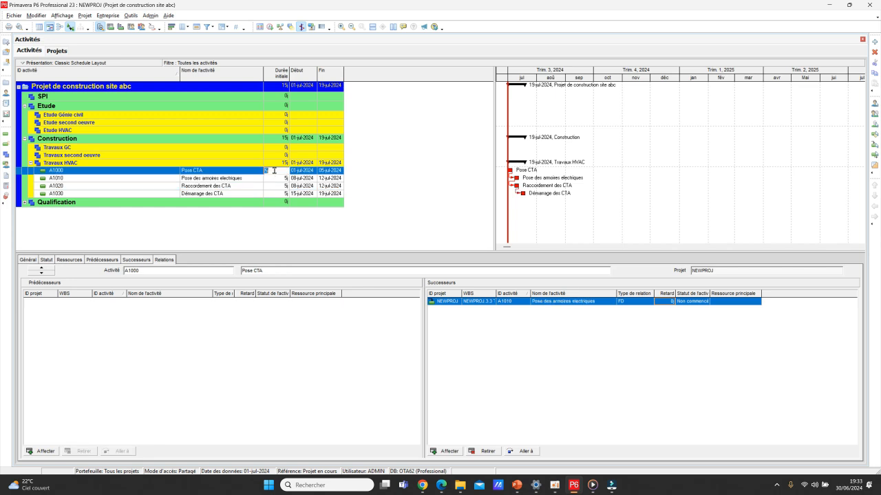
text(10)
key(Return)
click(279, 178)
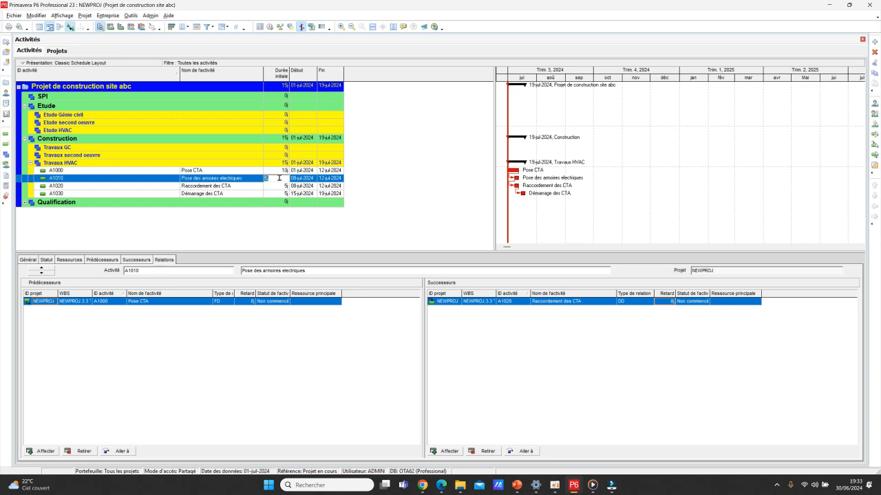
key(Return)
click(279, 186)
text(20)
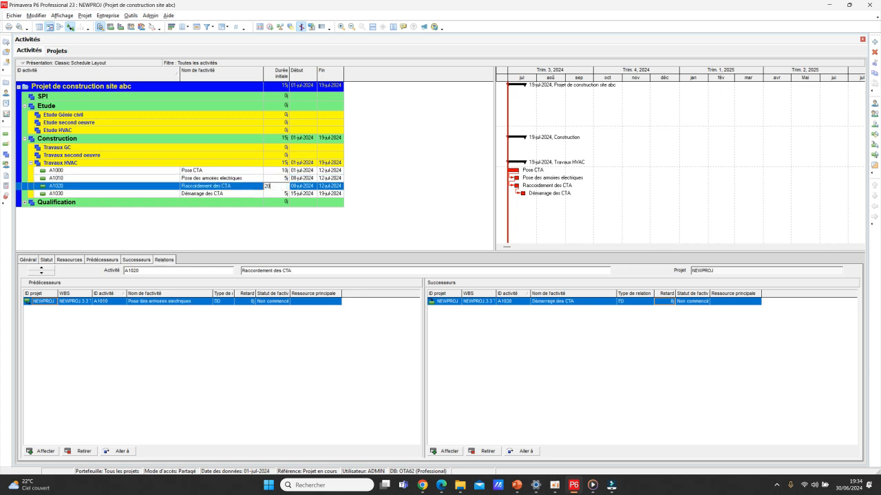
key(Return)
- Set the original duration of Démarrage des CTA to 25 days and reschedule the project
click(276, 194)
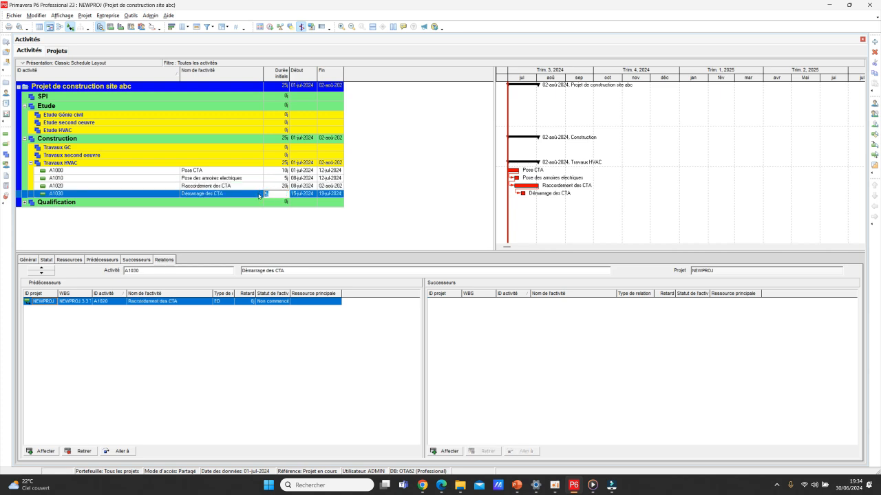
text(25)
key(Return)
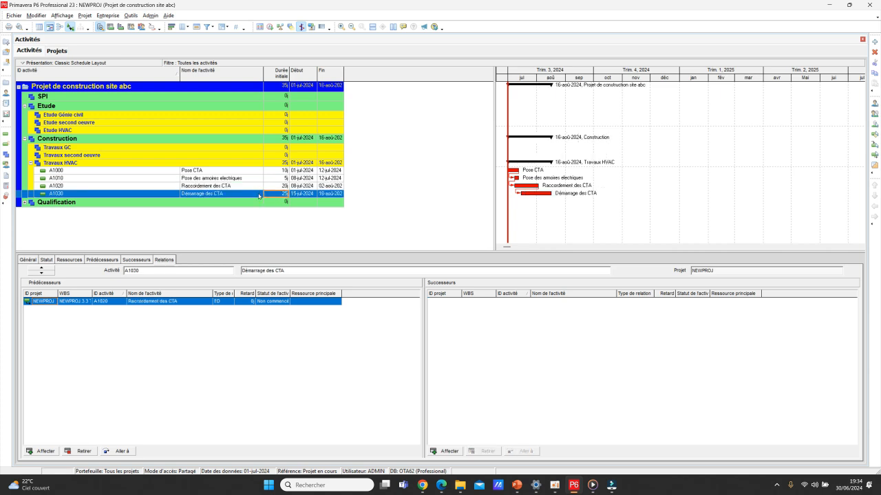
click(270, 26)
click(549, 219)
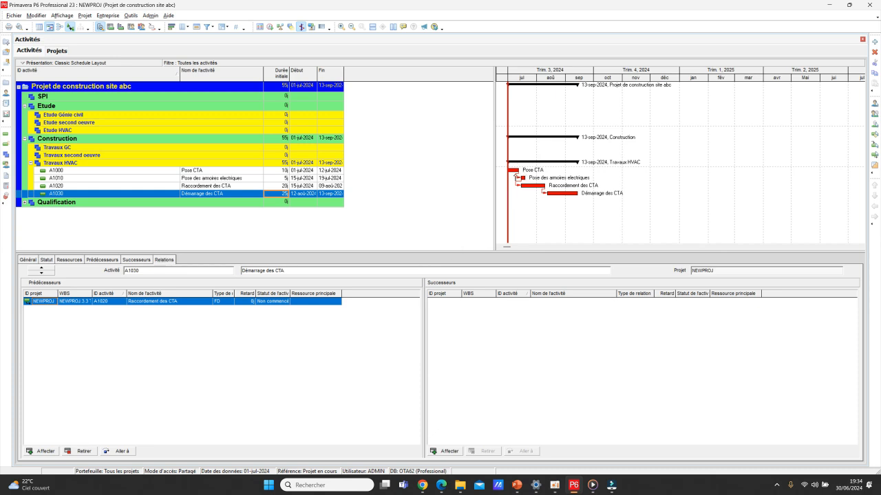
- Set a lag of 5 days on the predecessor relation of Démarrage des CTA and reschedule the project
click(244, 305)
key(BackSpace)
text(5)
key(Return)
click(247, 301)
click(269, 26)
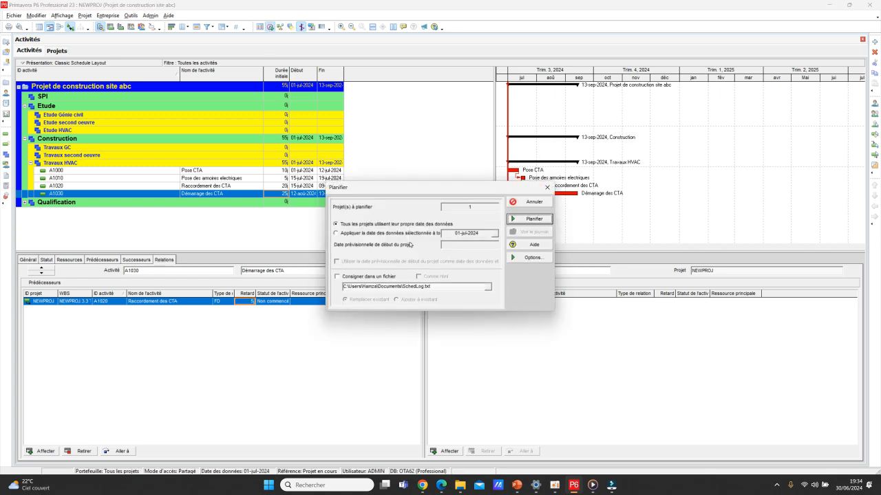
click(528, 219)
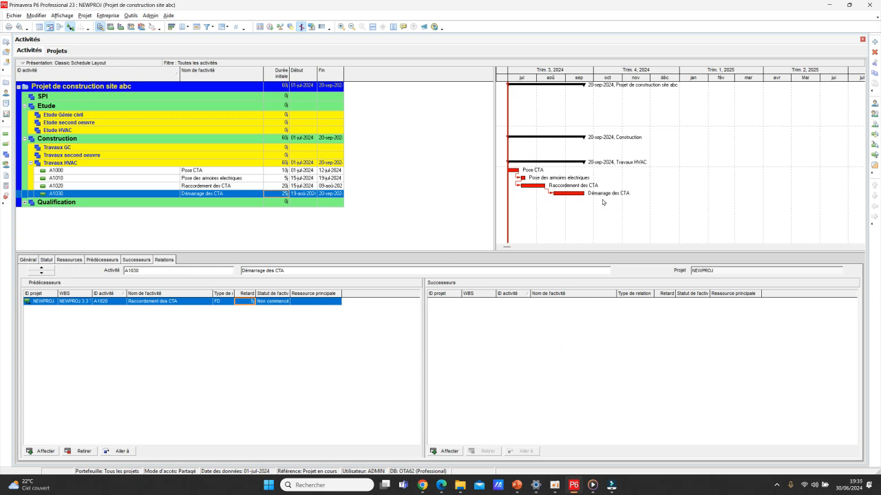
- Set a lag of -5 days on the Pose CTA predecessor of Pose des armoires electriques and reschedule the project
click(245, 301)
click(224, 179)
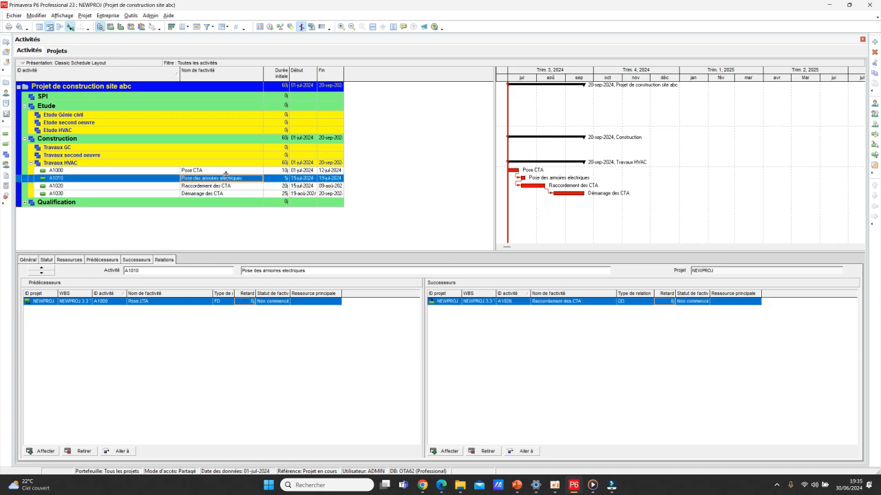
click(245, 301)
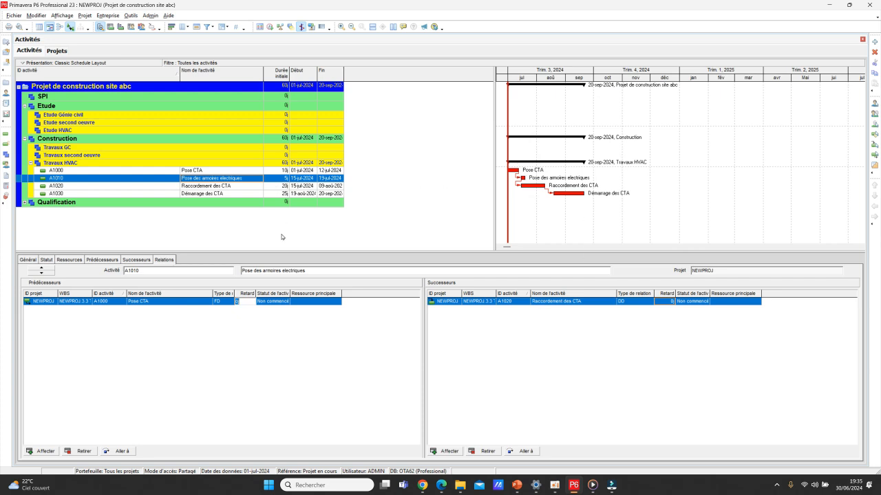
text(-5)
click(270, 27)
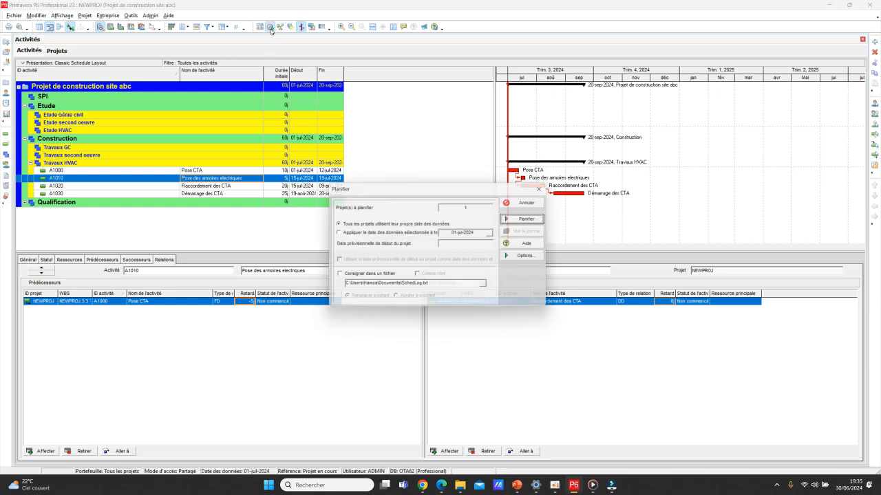
click(528, 218)
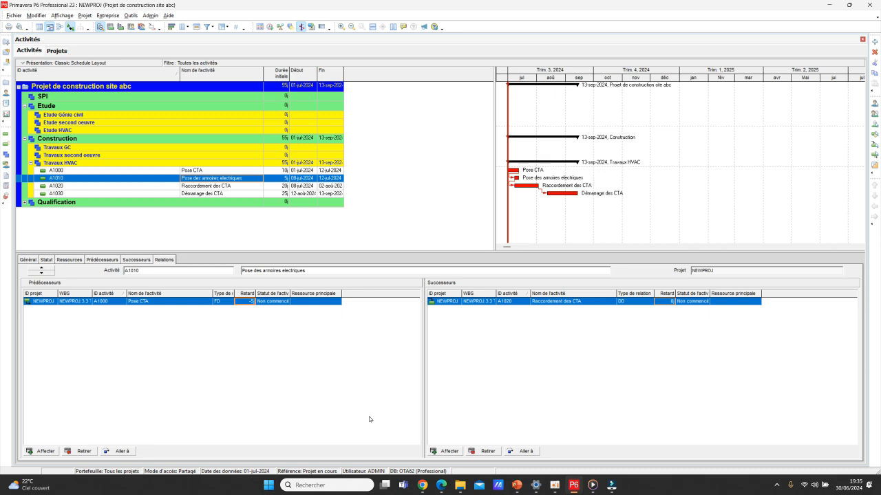
- Change the relation type of Raccordement des CTA's predecessor to FD and reschedule the project
drag(234, 294, 272, 293)
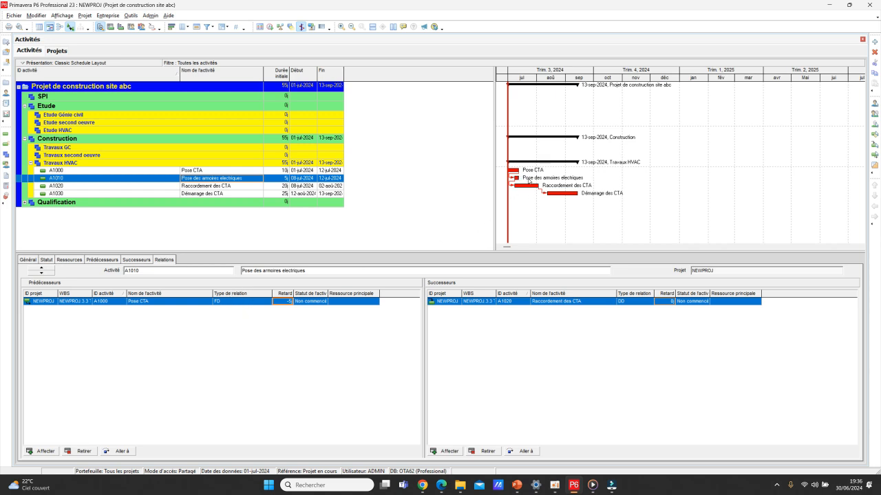
click(529, 185)
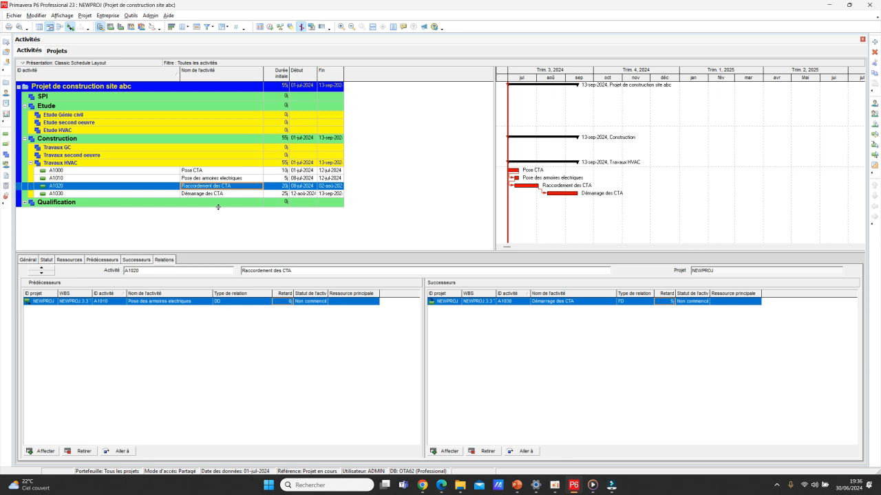
click(239, 305)
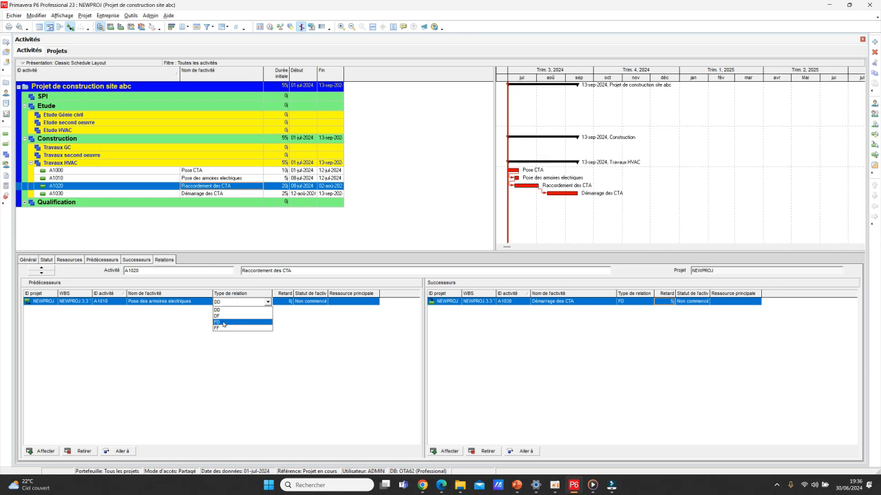
click(223, 322)
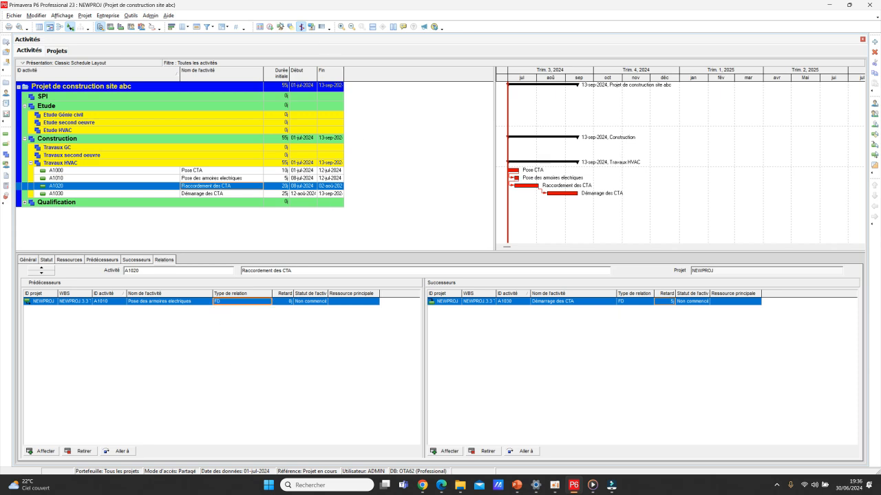
click(270, 26)
click(529, 218)
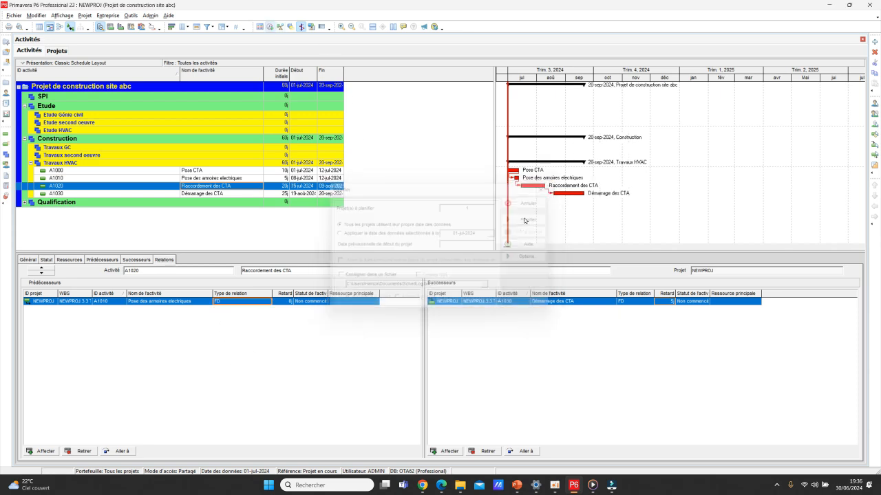
- Set the relation type between Raccordement des CTA and its predecessor back to DD and reschedule the project
click(241, 302)
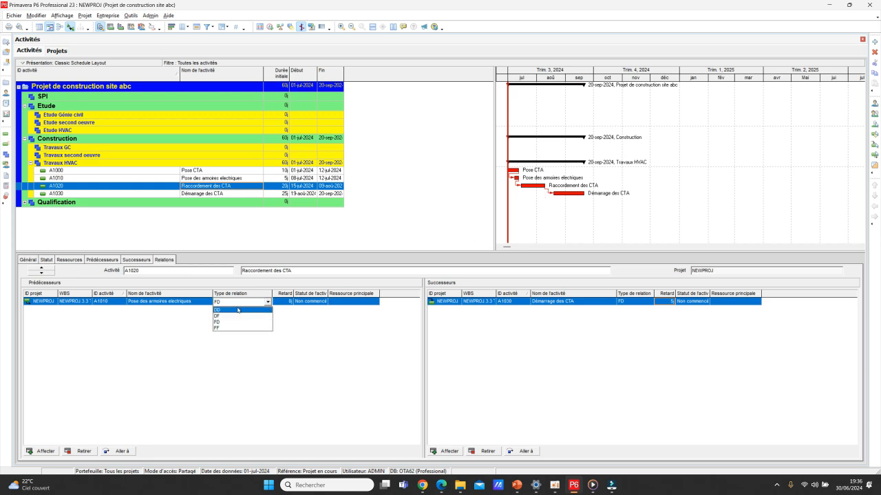
click(237, 310)
click(270, 26)
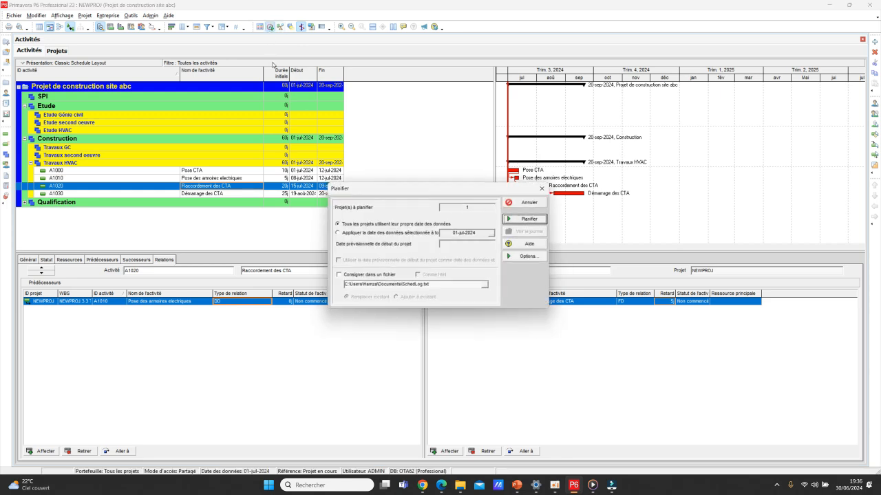
click(524, 218)
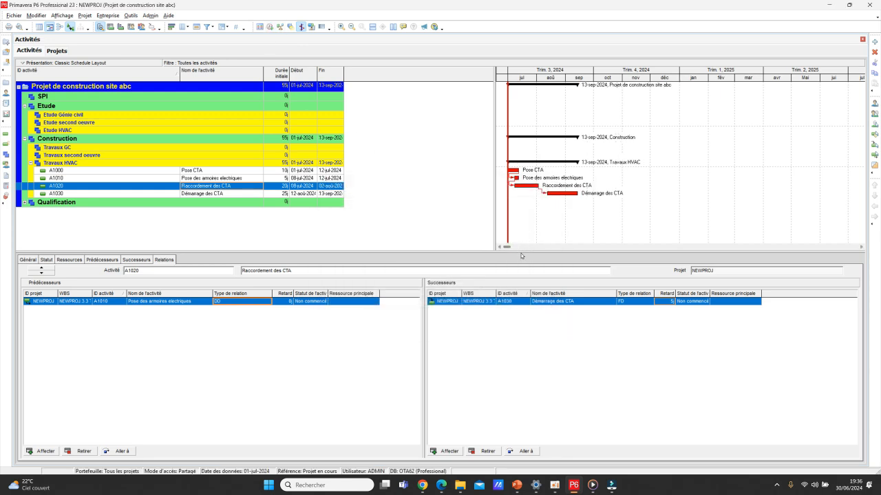